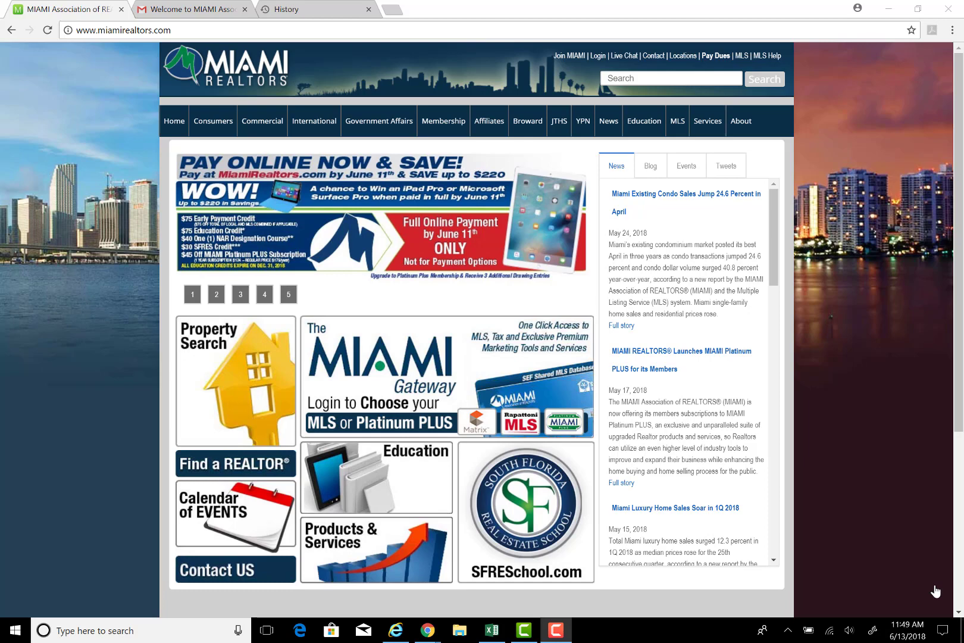
Step: Check the welcome email's login codes in Gmail, then open the MIAMI Gateway login page from miamirealtors.com
{"action": "mouse_move", "coordinate": [428, 630]}
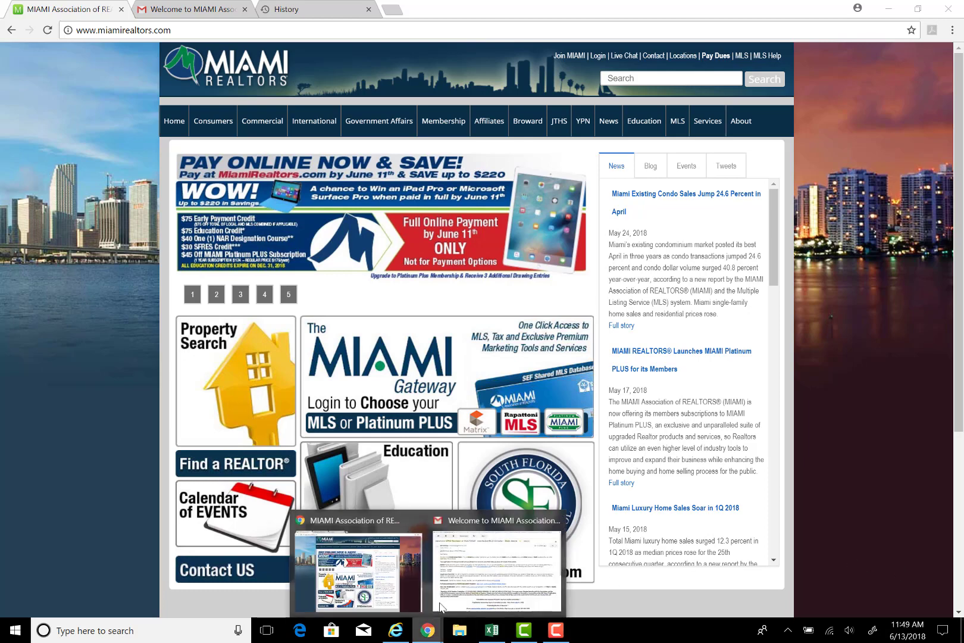
{"action": "left_click", "coordinate": [438, 605]}
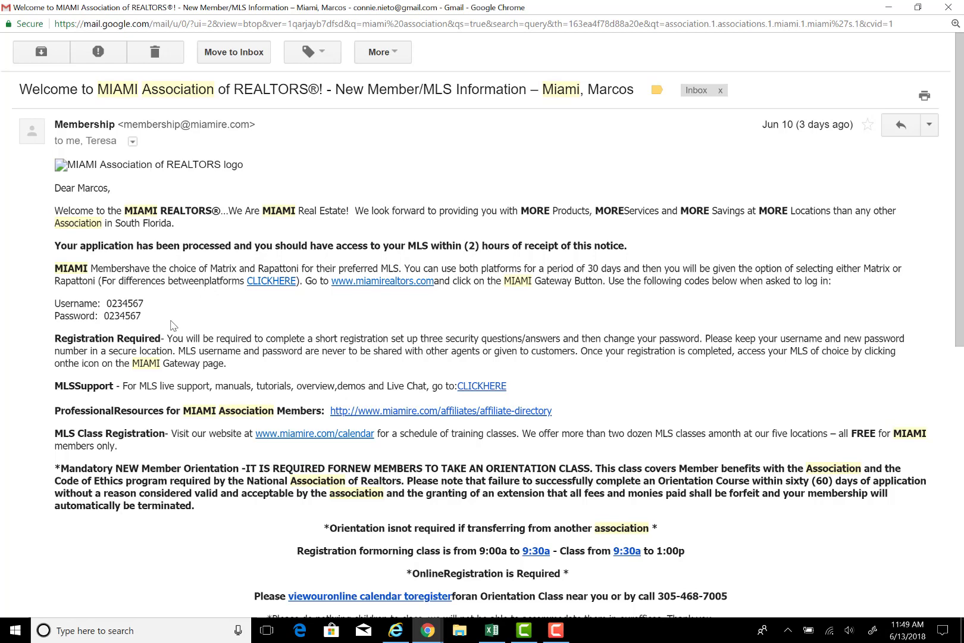
{"action": "left_click", "coordinate": [427, 630]}
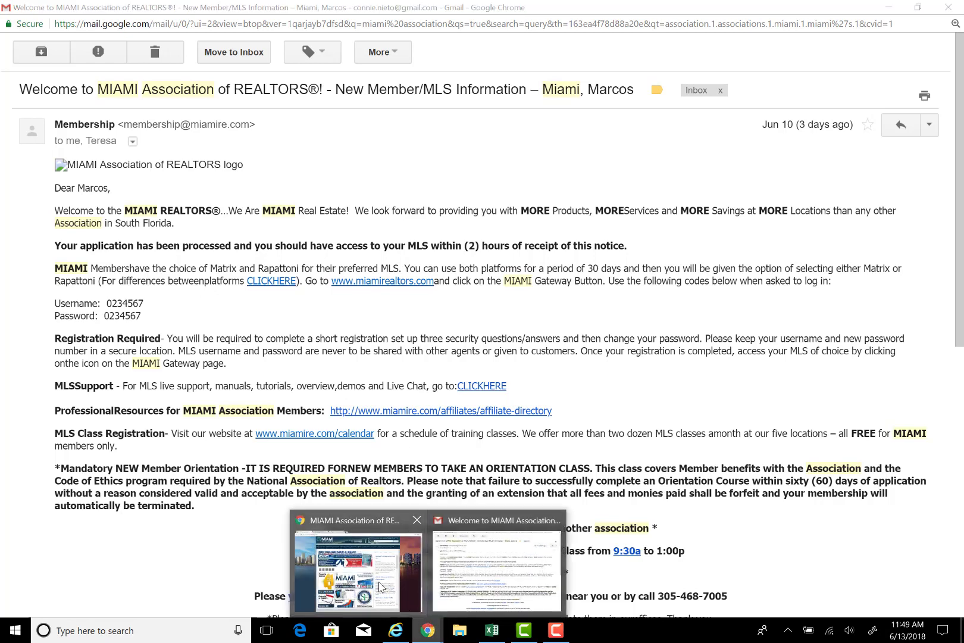
{"action": "left_click", "coordinate": [381, 588]}
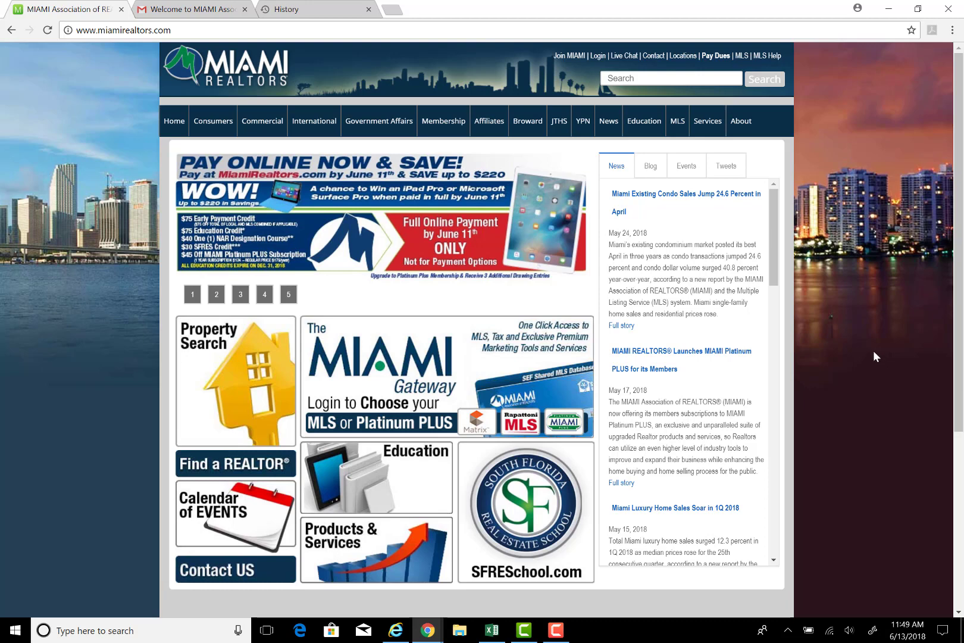
{"action": "left_click", "coordinate": [433, 366]}
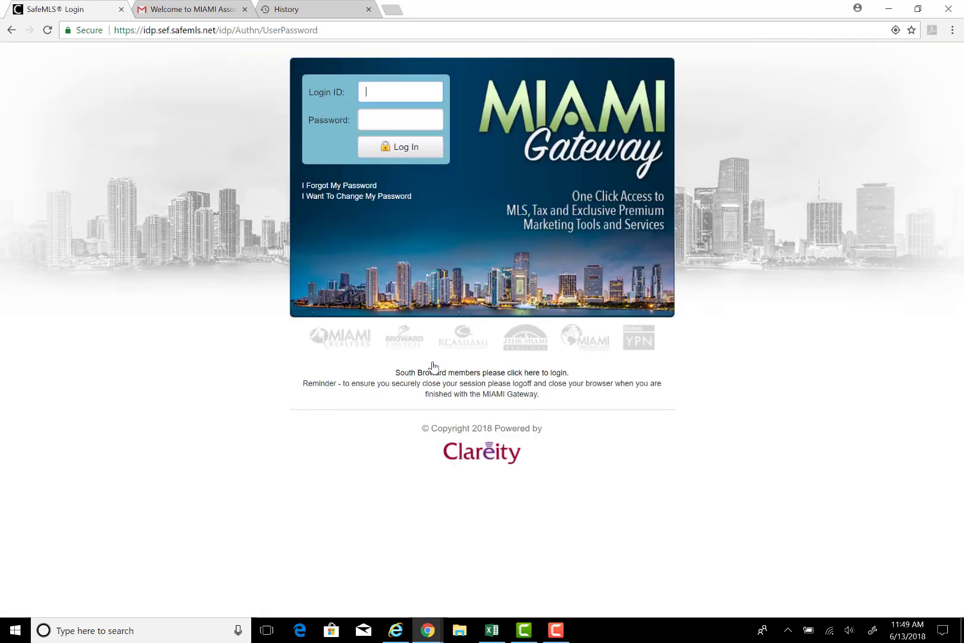
Step: Log in to SafeMLS with the new member's login ID and password
{"action": "type", "text": "0123456"}
{"action": "left_click", "coordinate": [398, 118]}
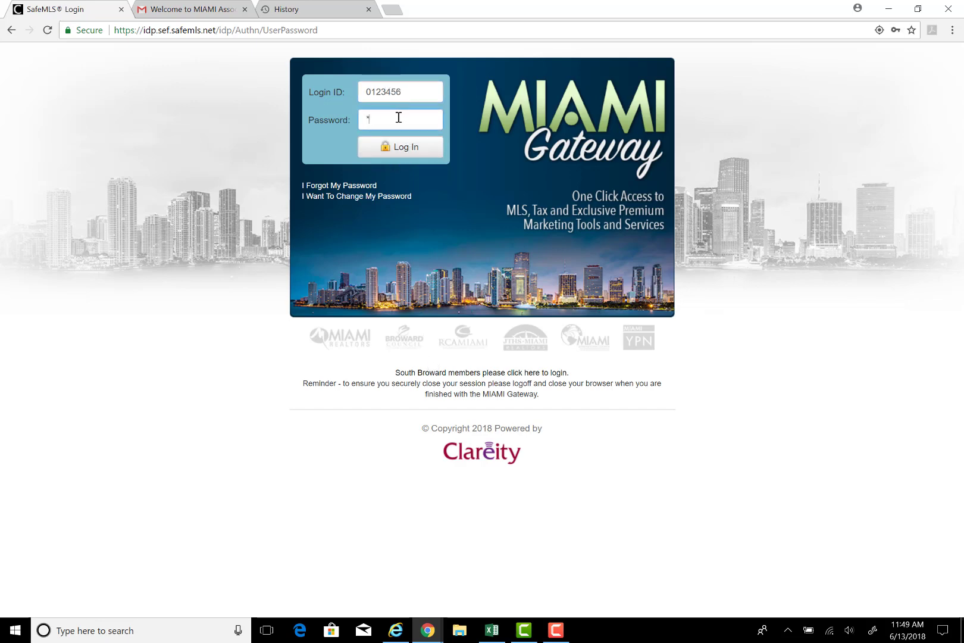
{"action": "type", "text": "******"}
{"action": "left_click", "coordinate": [415, 152]}
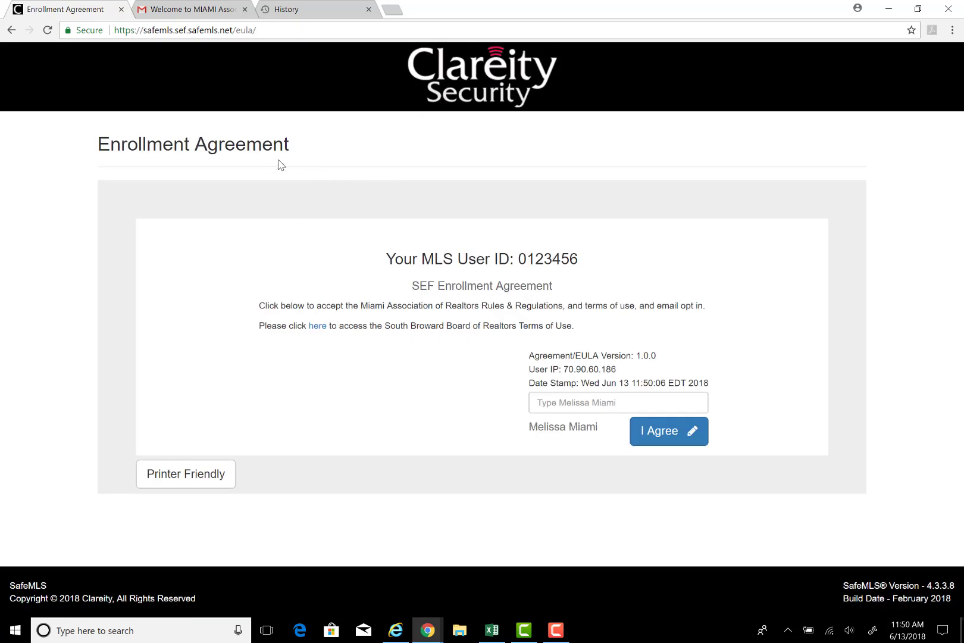
Step: Sign the Enrollment Agreement with the member's full name and click I Agree
{"action": "left_click", "coordinate": [546, 410]}
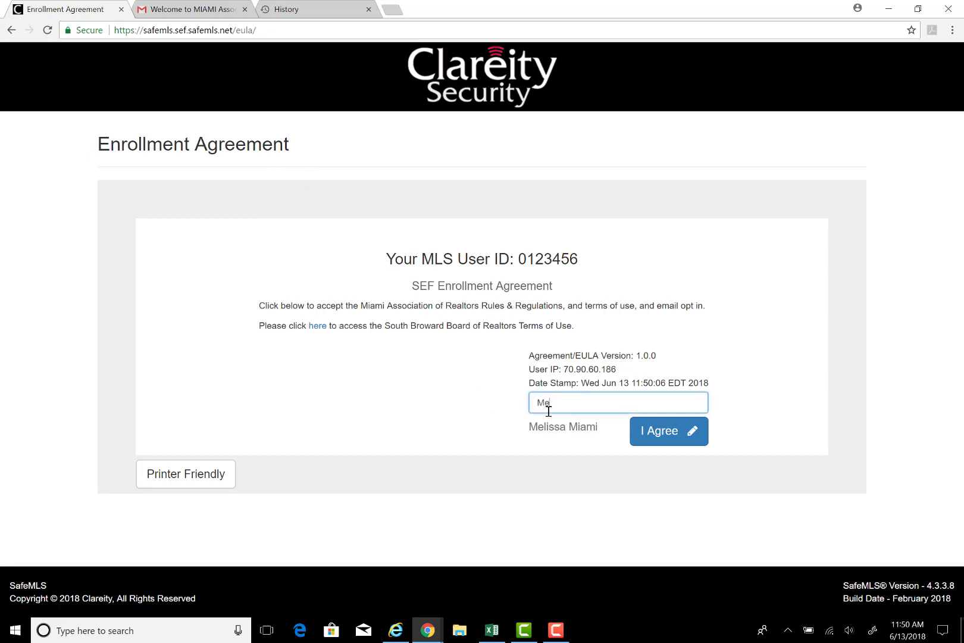
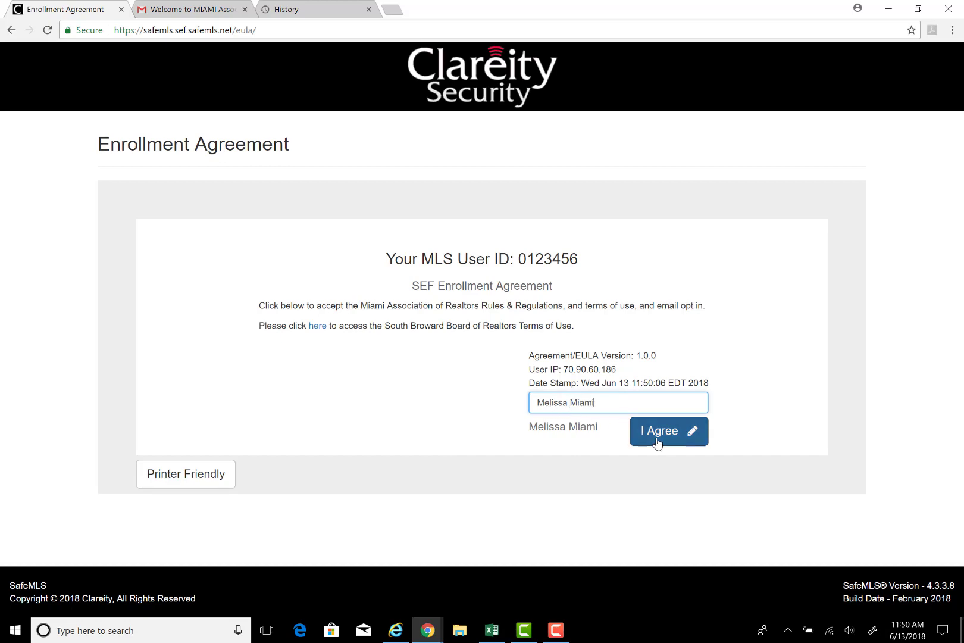
{"action": "left_click", "coordinate": [657, 441]}
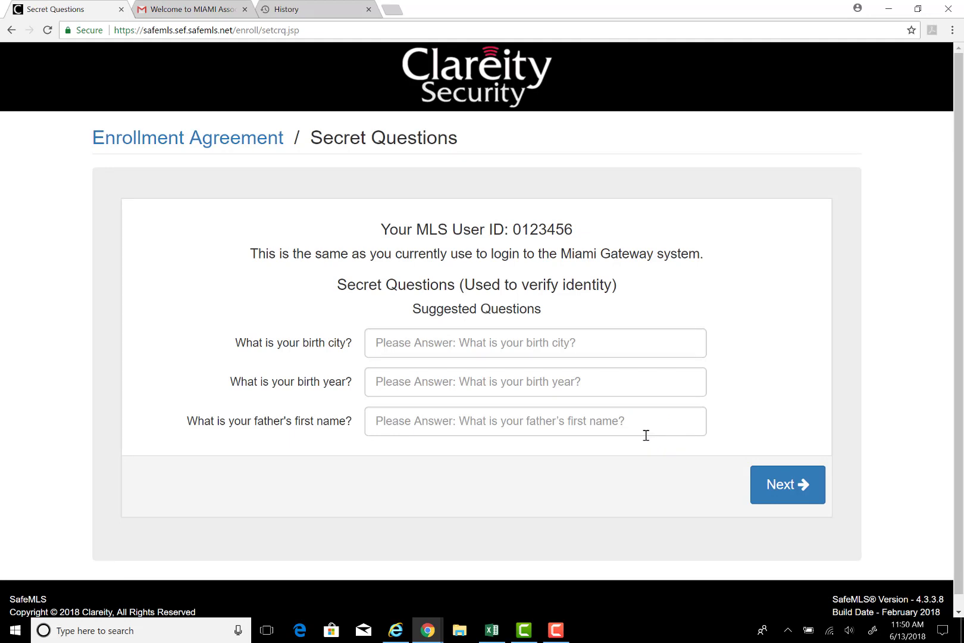
Step: Enter the birth city, birth year and father's first name secret answers, fixing a typo, and continue
{"action": "left_click", "coordinate": [440, 347]}
{"action": "left_click", "coordinate": [426, 369]}
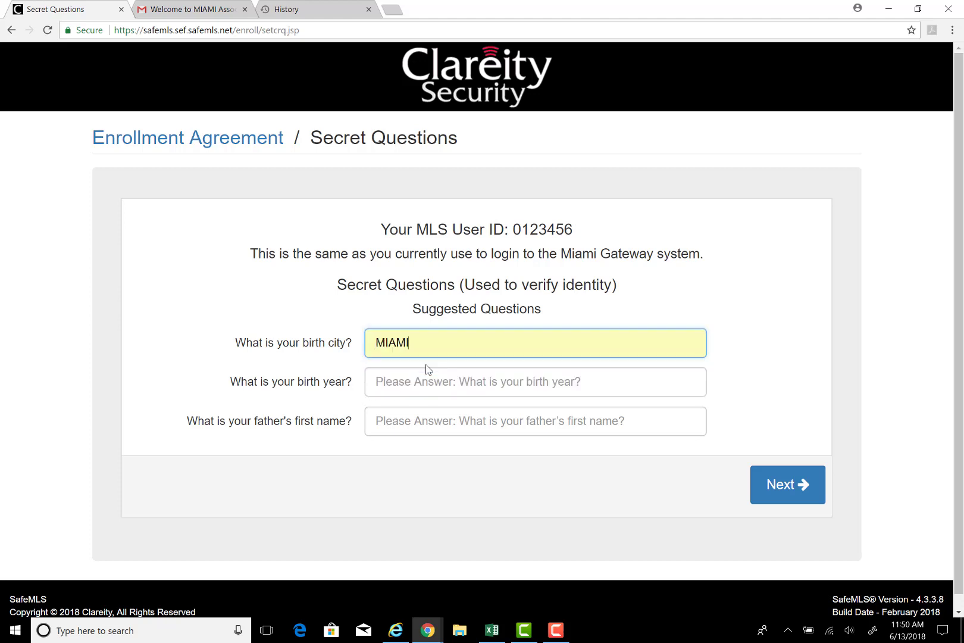
{"action": "left_click", "coordinate": [422, 376]}
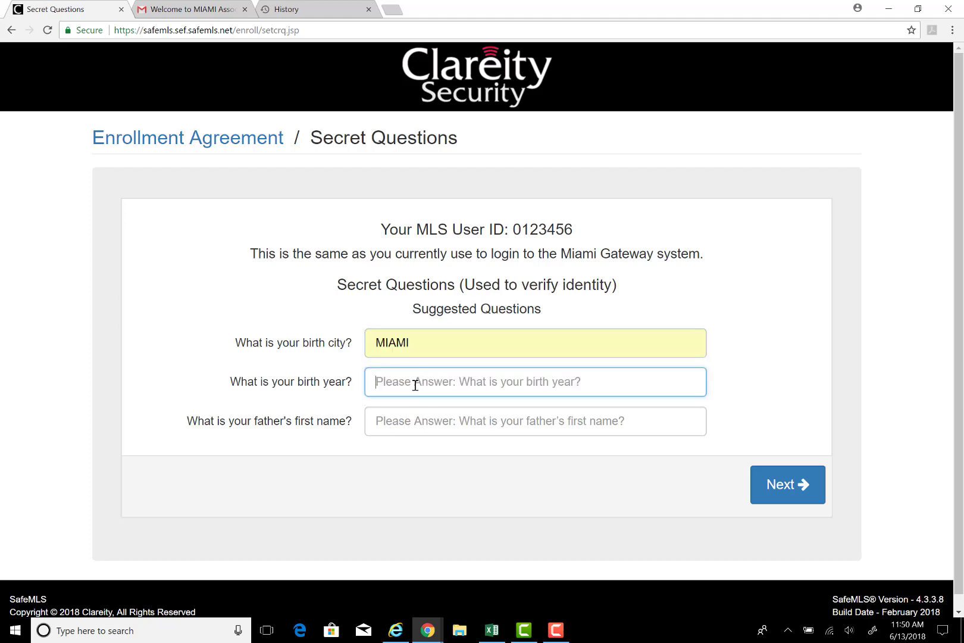
{"action": "type", "text": "1980"}
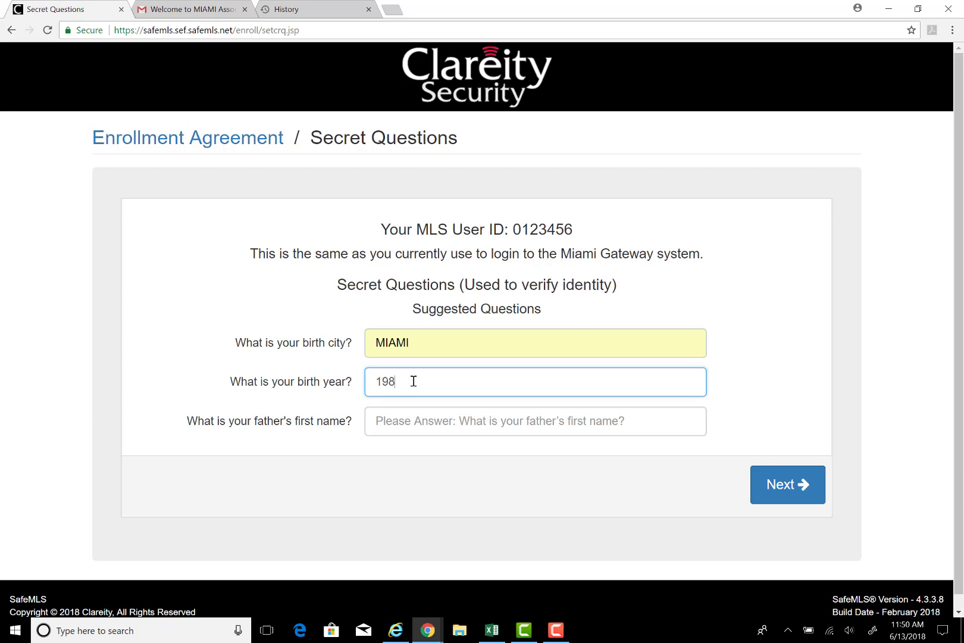
{"action": "left_click", "coordinate": [421, 434]}
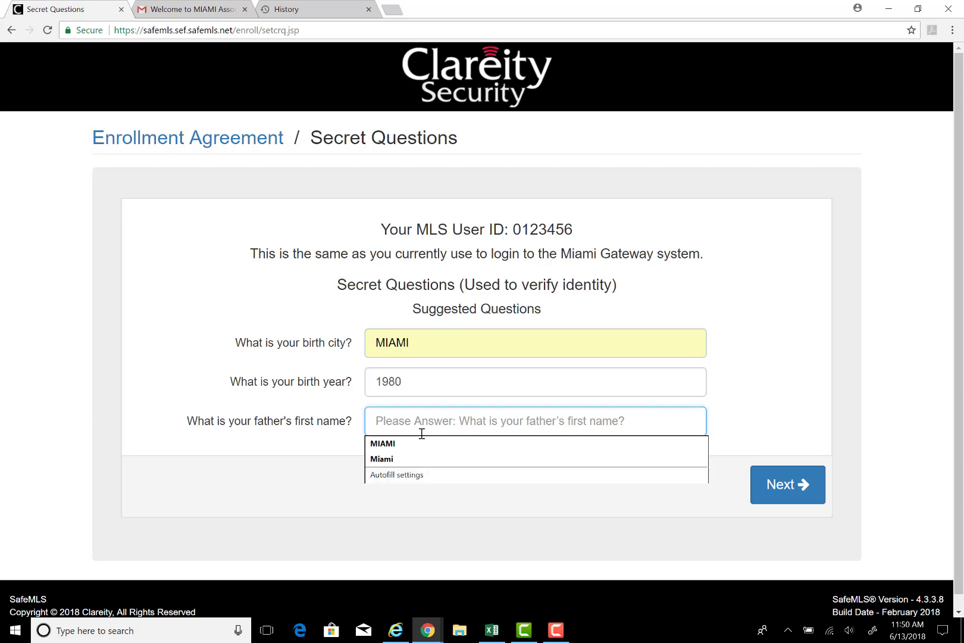
{"action": "type", "text": "Manuel MNi"}
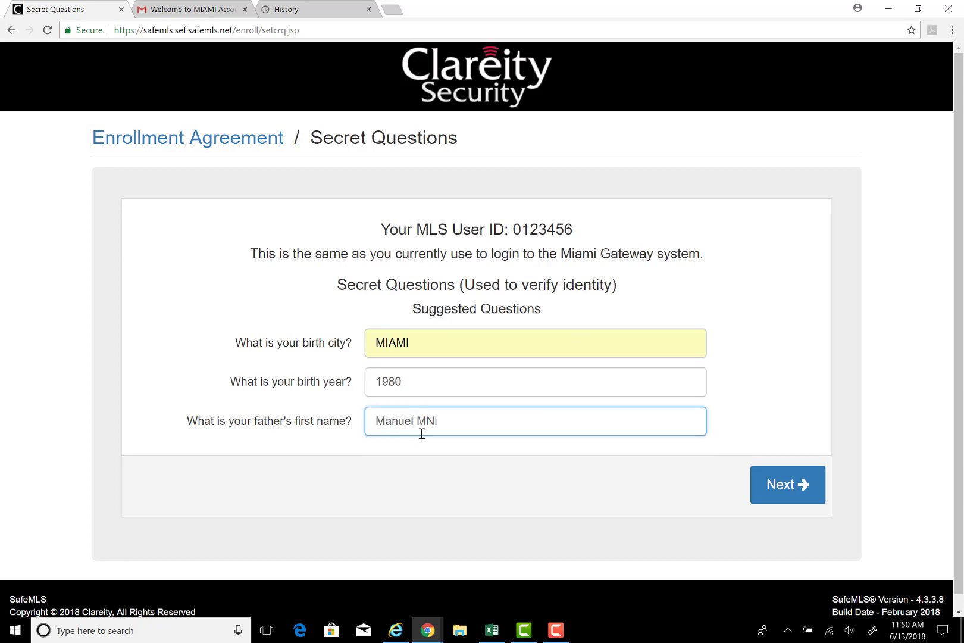
{"action": "key", "text": "BackSpace"}
{"action": "type", "text": "iami"}
{"action": "left_click", "coordinate": [792, 487]}
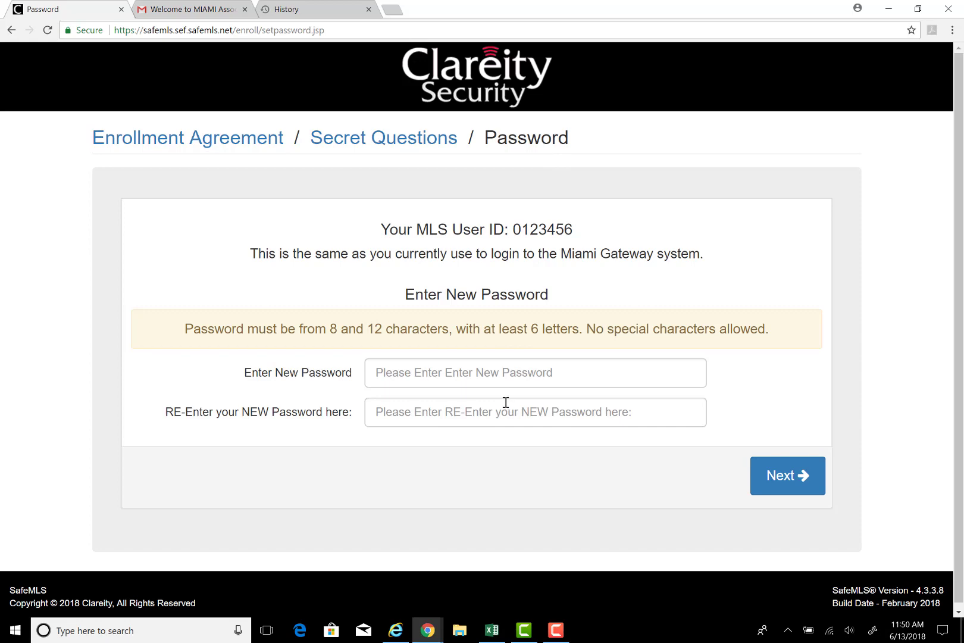
Step: Enter and re-enter a new SafeMLS password and submit it
{"action": "left_click", "coordinate": [486, 379]}
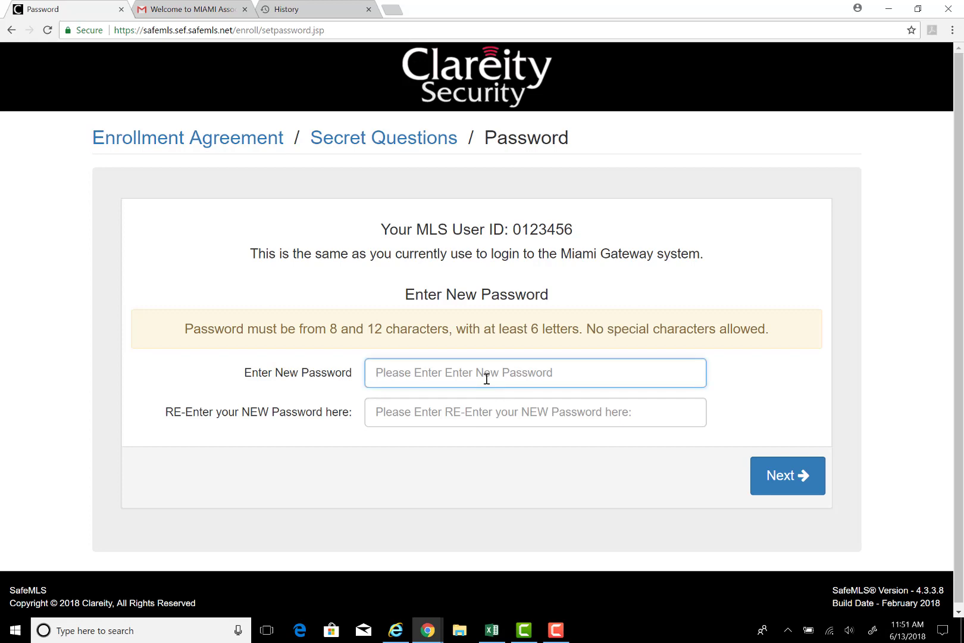
{"action": "type", "text": "••••••••••••"}
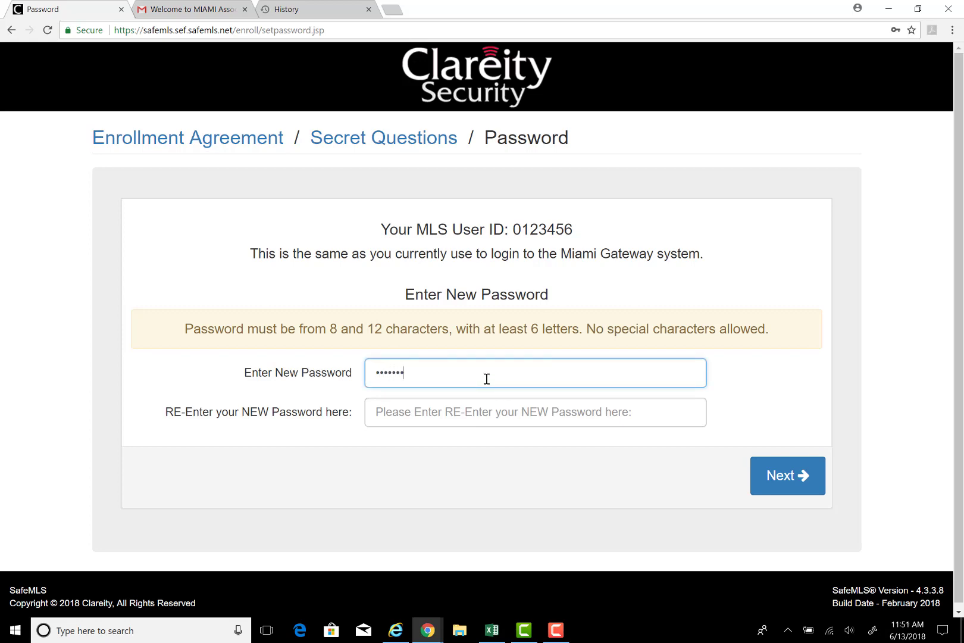
{"action": "key", "text": "Tab"}
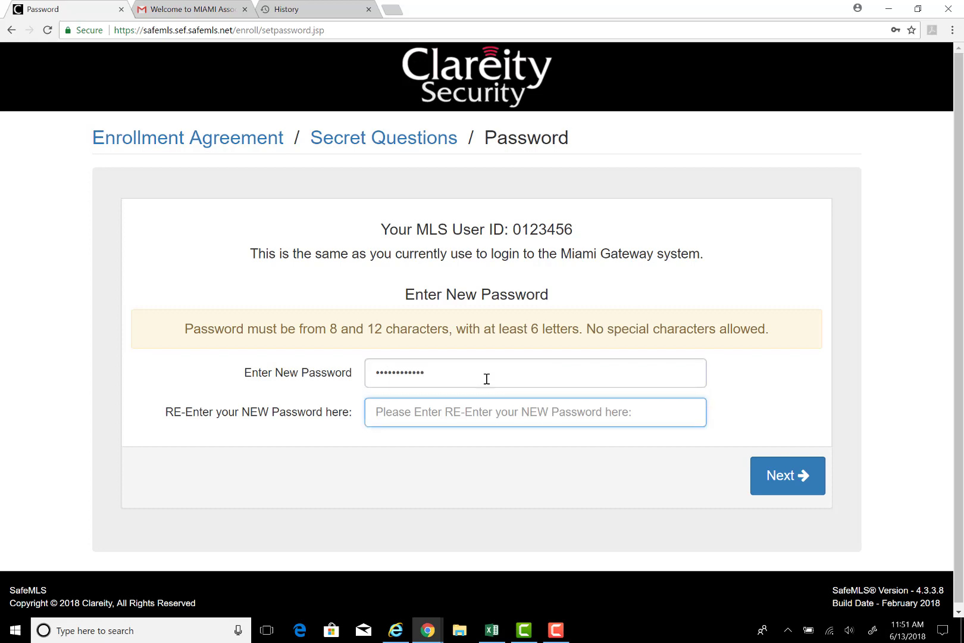
{"action": "type", "text": "••••••••••••"}
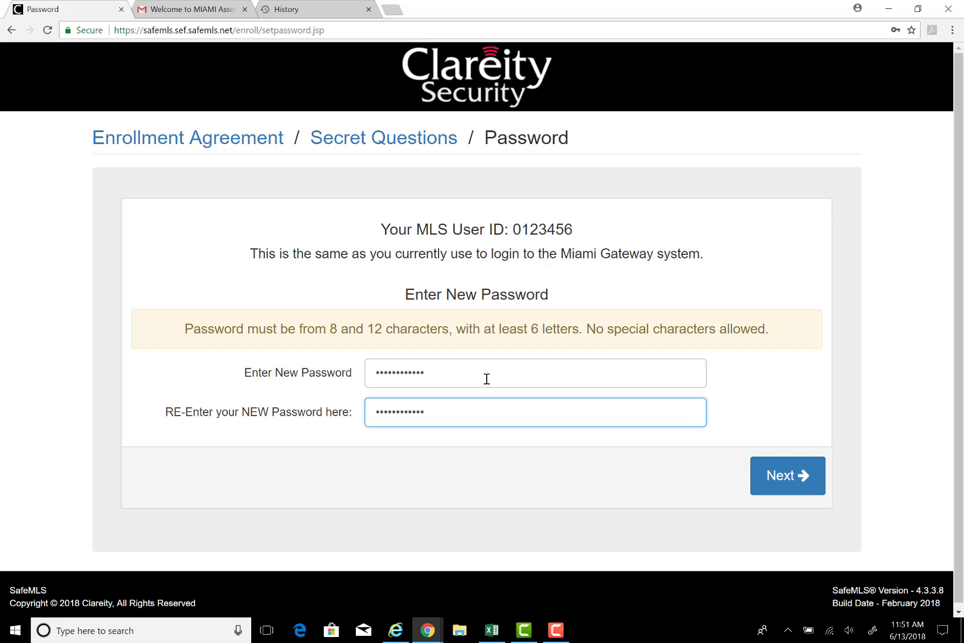
{"action": "left_click", "coordinate": [777, 477]}
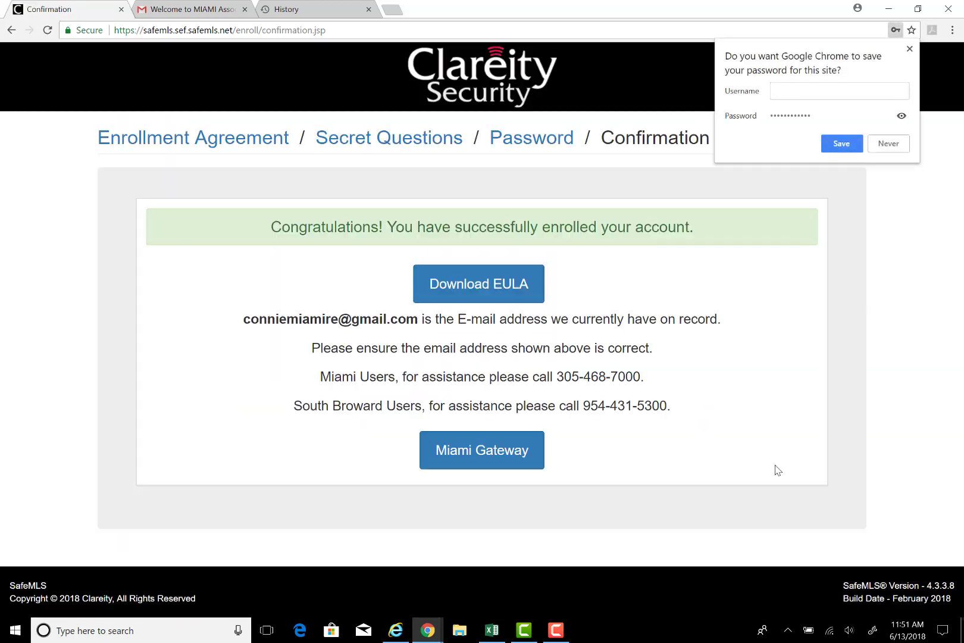
Step: Decline Chrome's password save and continue into the Miami Gateway dashboard
{"action": "left_click", "coordinate": [902, 141]}
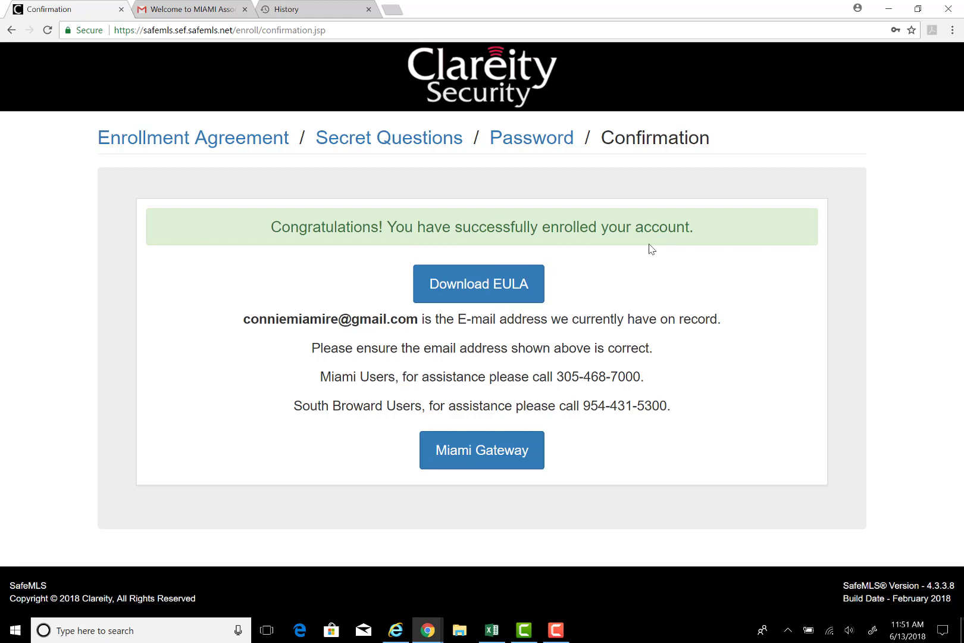
{"action": "left_click", "coordinate": [480, 455]}
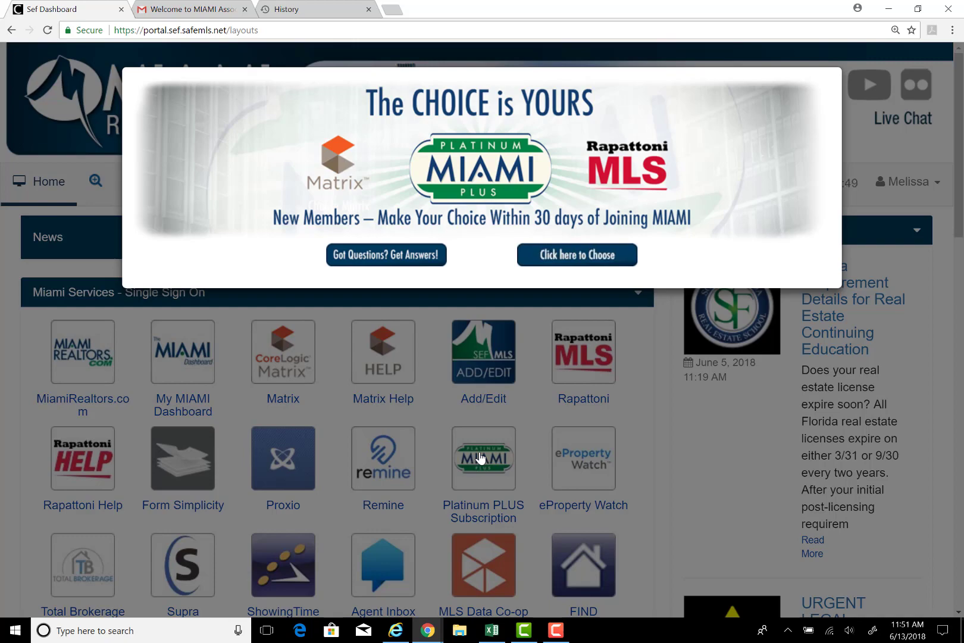
Step: Close the 'Choice is Yours' popup and open the My MIAMI Dashboard tile
{"action": "left_click", "coordinate": [481, 457]}
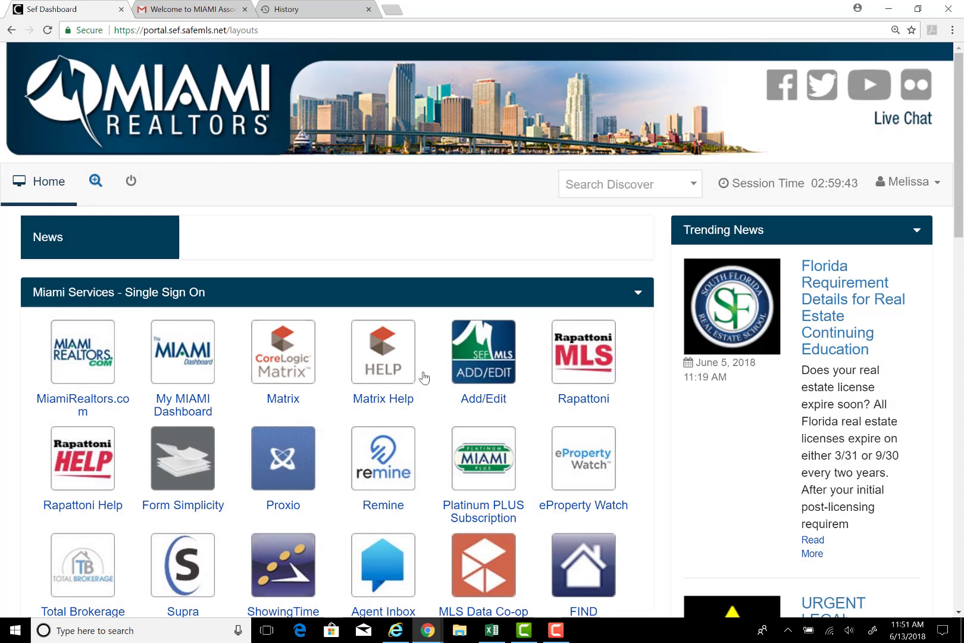
{"action": "left_click", "coordinate": [198, 373]}
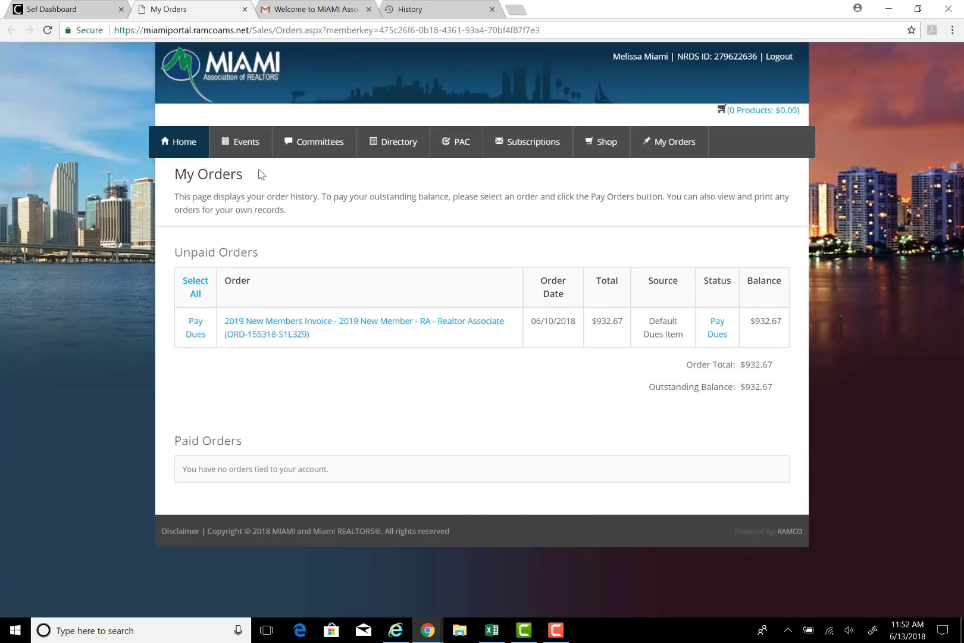
Step: Go to the RAMCO Portal home page and start replacing the member's profile photo
{"action": "left_click", "coordinate": [186, 151]}
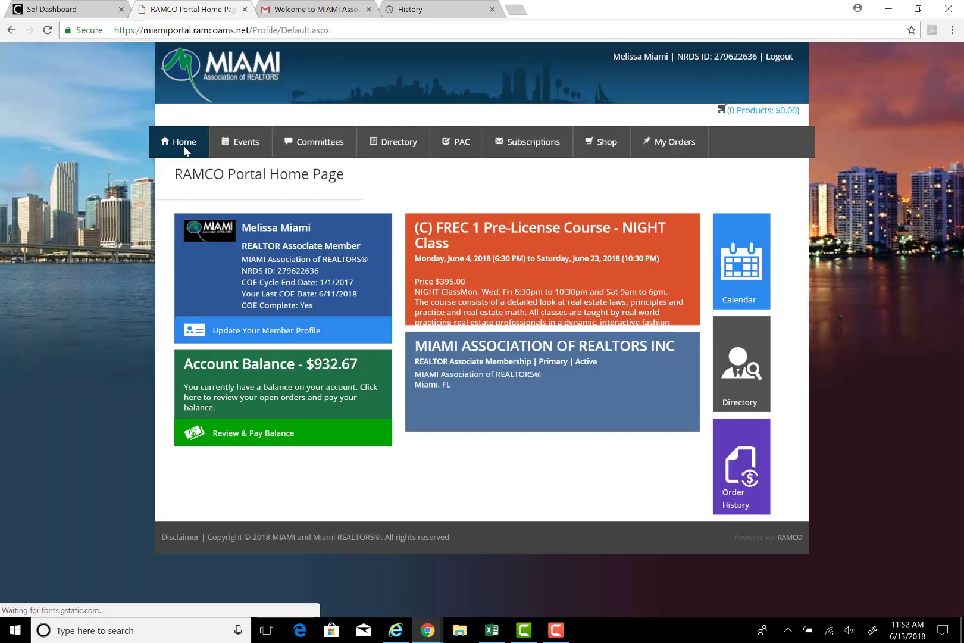
{"action": "left_click", "coordinate": [216, 242]}
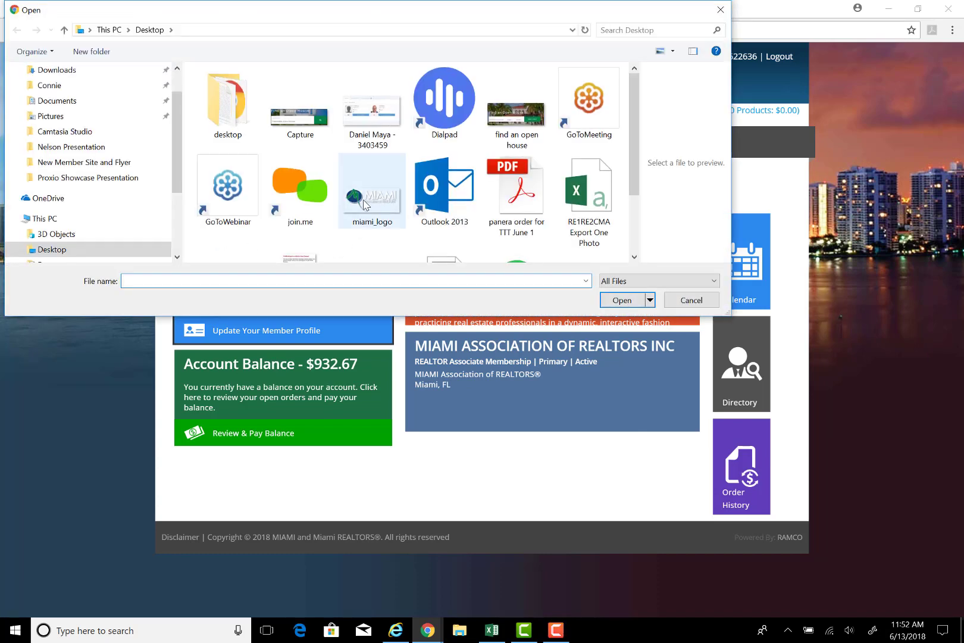
Step: Upload miami_logo from the Desktop as the member's profile photo
{"action": "left_click", "coordinate": [387, 219]}
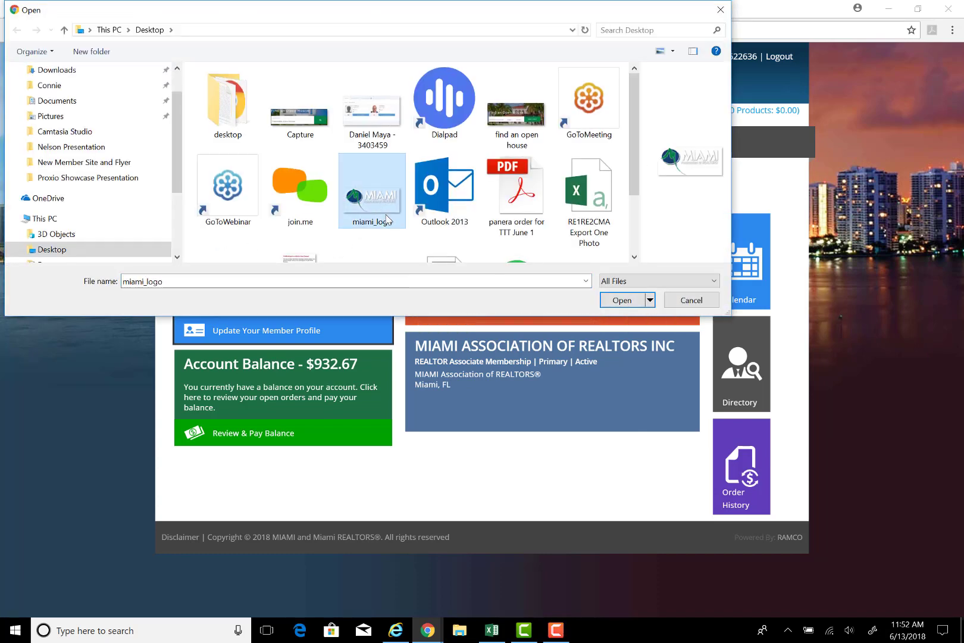
{"action": "left_click", "coordinate": [623, 301]}
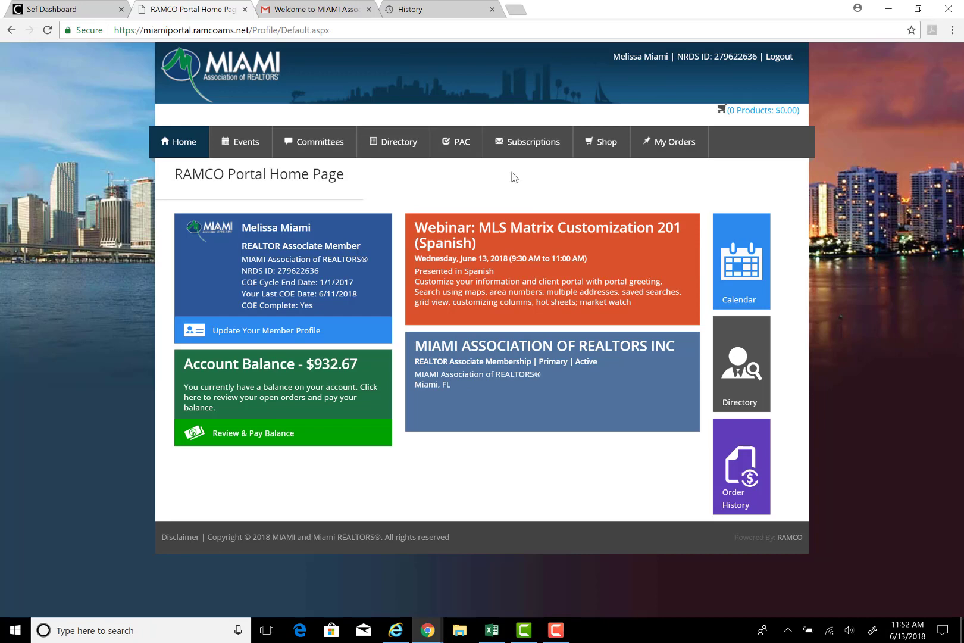
Step: Browse My Orders, Shop and Subscriptions, then open the Events Calendar of upcoming classes
{"action": "left_click", "coordinate": [672, 151]}
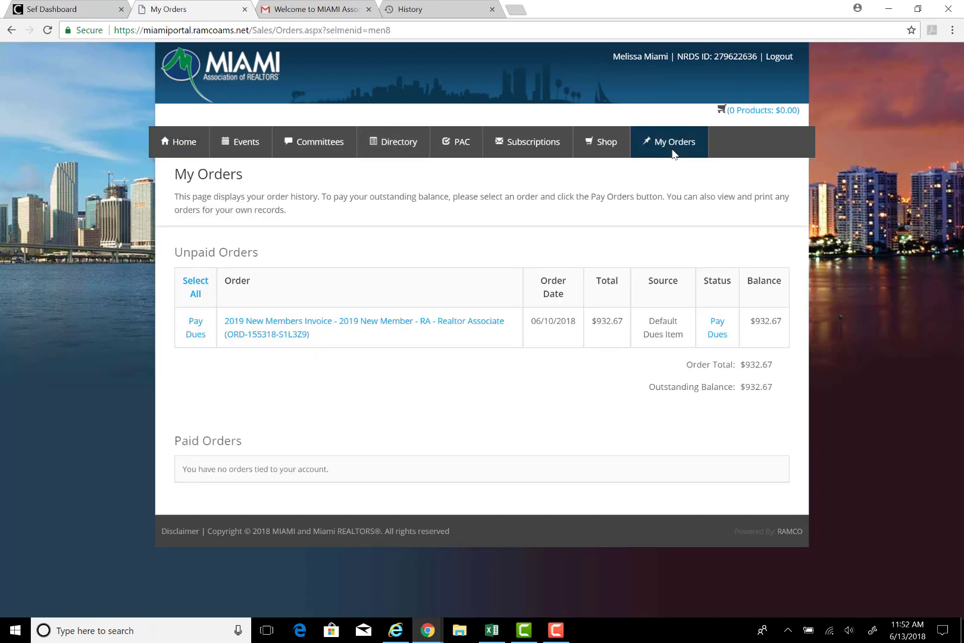
{"action": "left_click", "coordinate": [615, 152]}
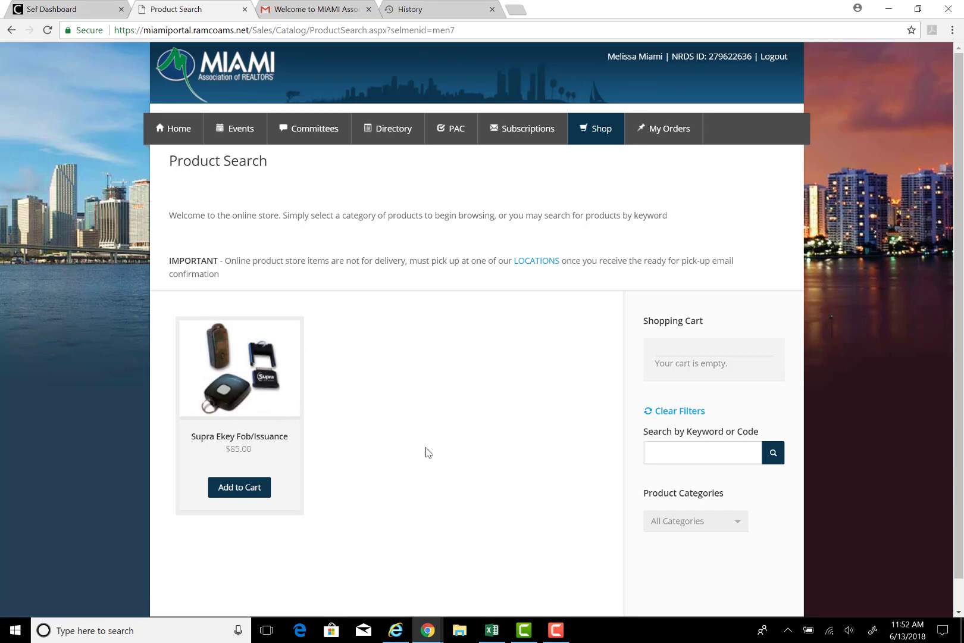
{"action": "left_click", "coordinate": [515, 141]}
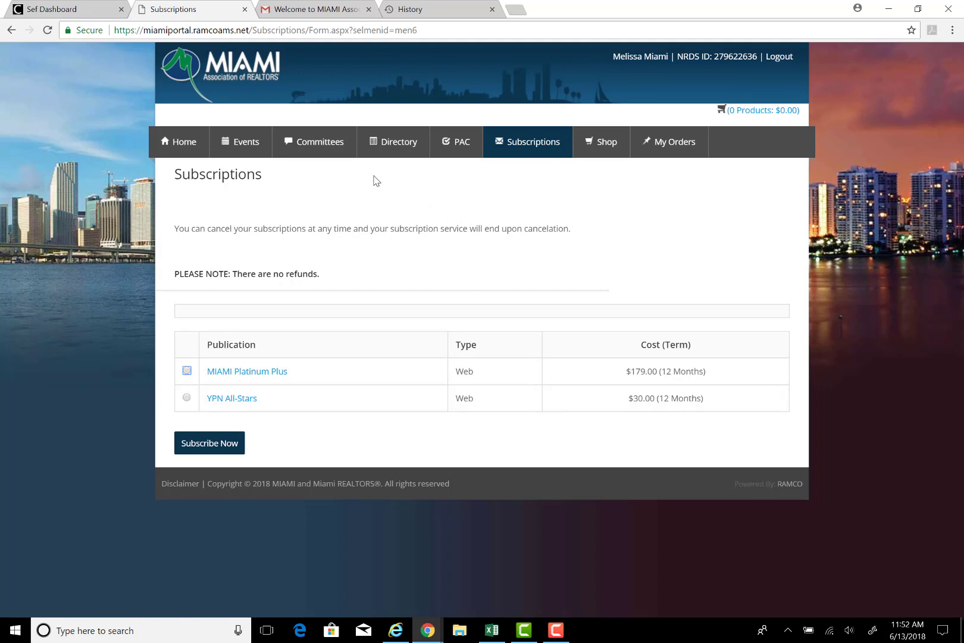
{"action": "mouse_move", "coordinate": [241, 150]}
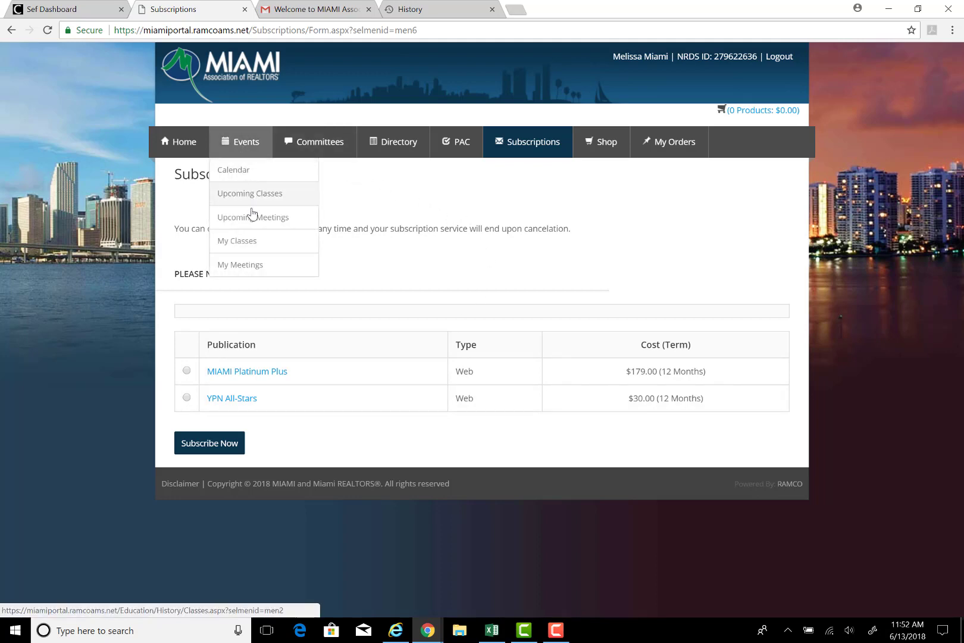
{"action": "left_click", "coordinate": [250, 174]}
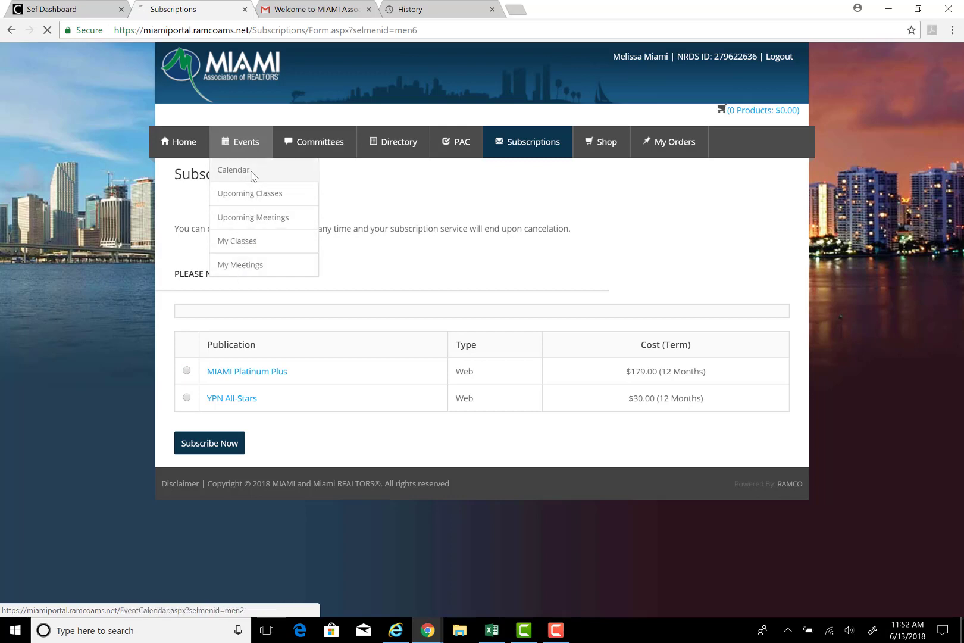